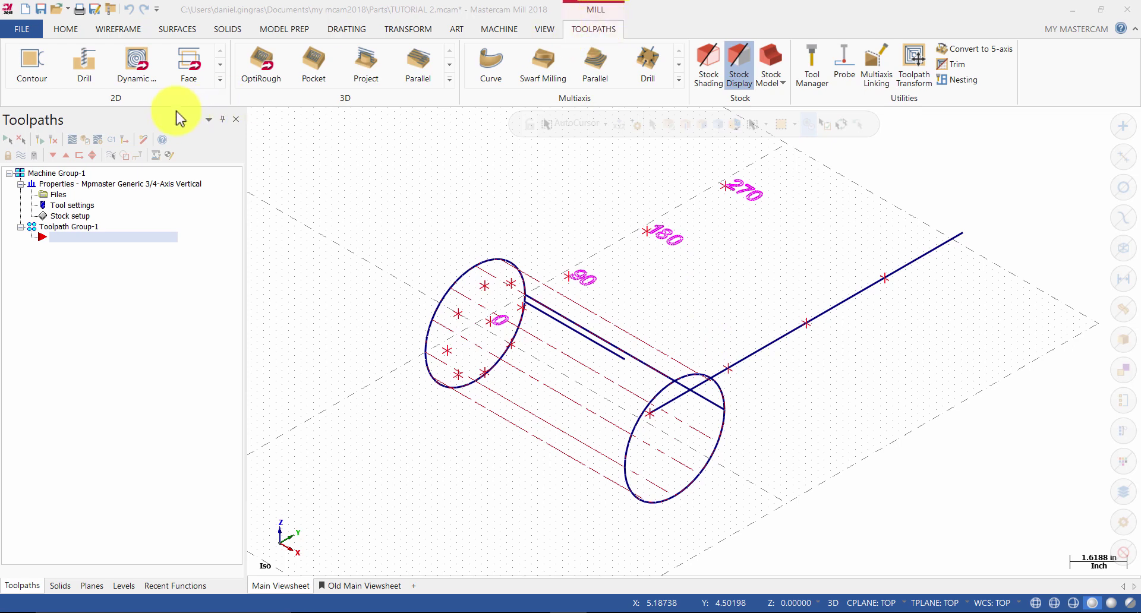
Start a drill toolpath, pick the four hole points along the line, and confirm them.
{"action": "left_click", "coordinate": [98, 73]}
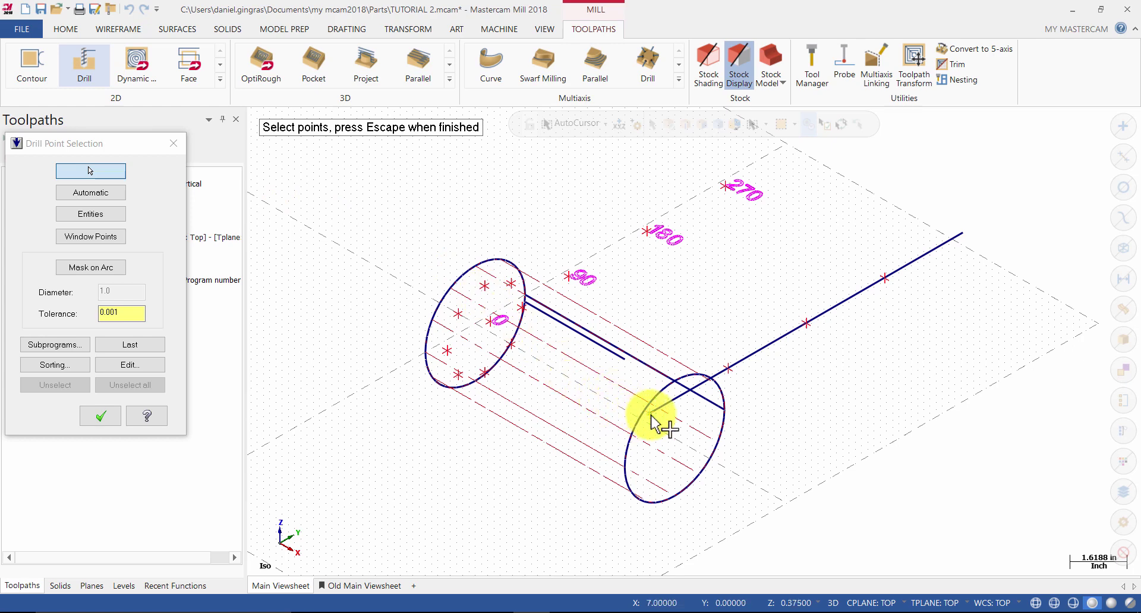
{"action": "left_click", "coordinate": [729, 369]}
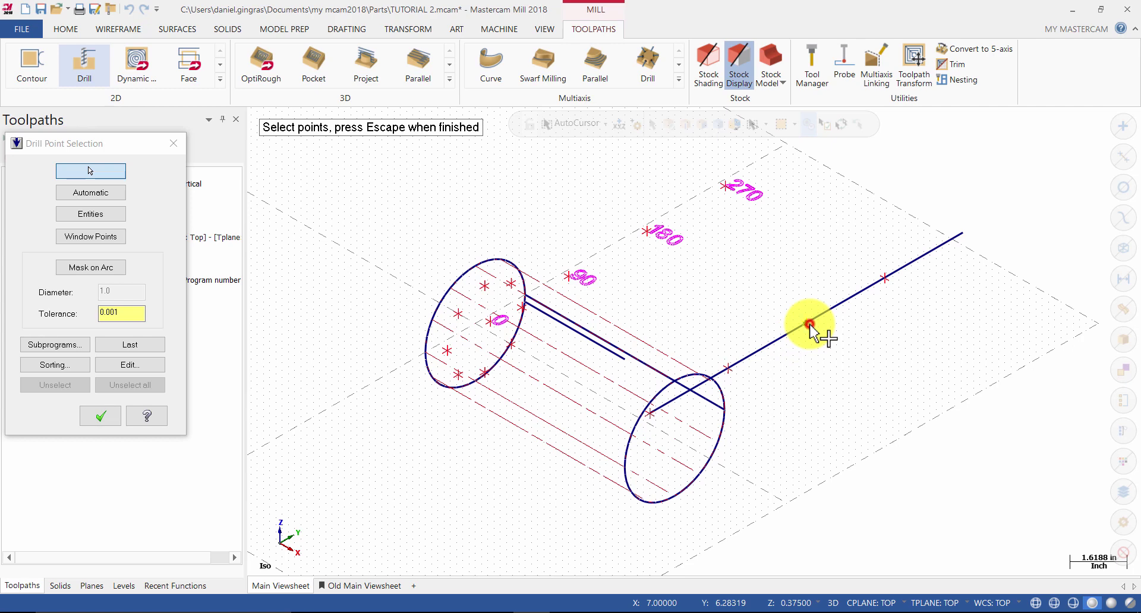
{"action": "left_click", "coordinate": [885, 280]}
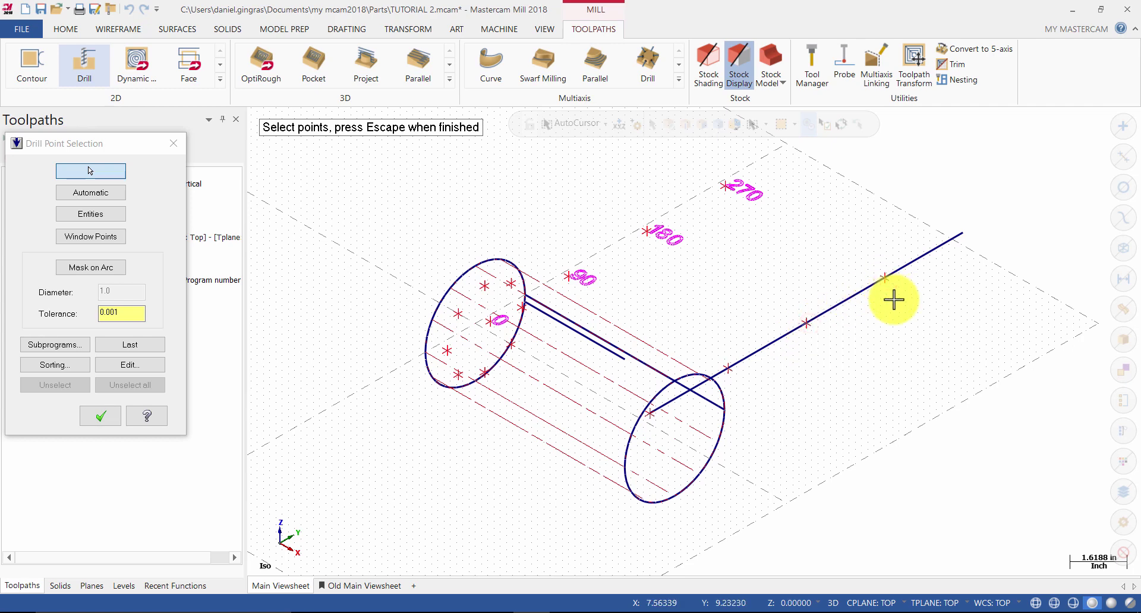
{"action": "key", "text": "Escape"}
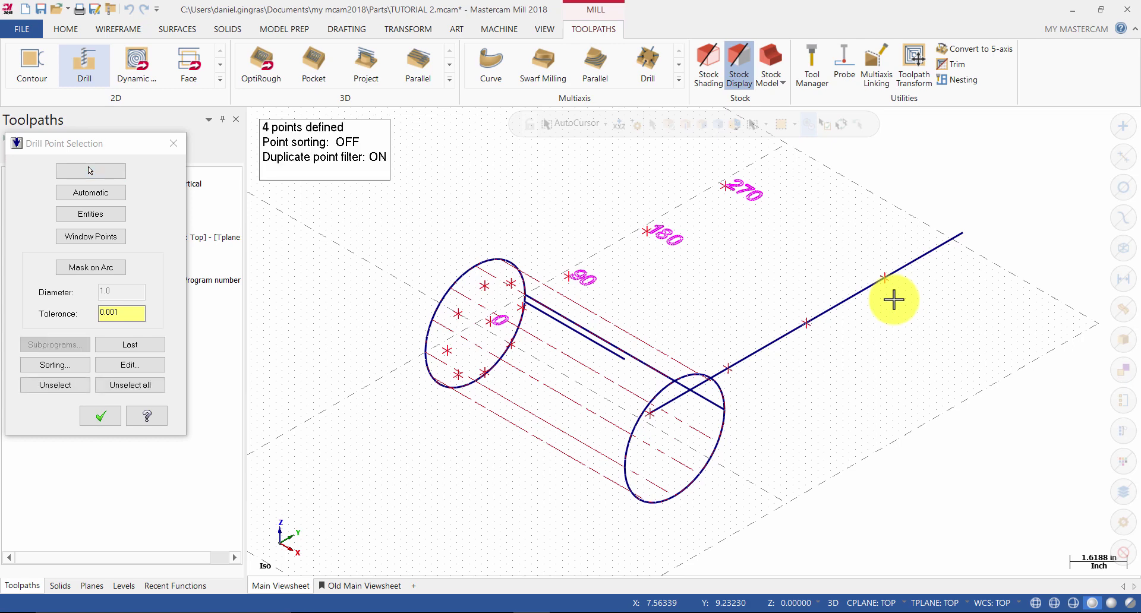
{"action": "left_click", "coordinate": [100, 416]}
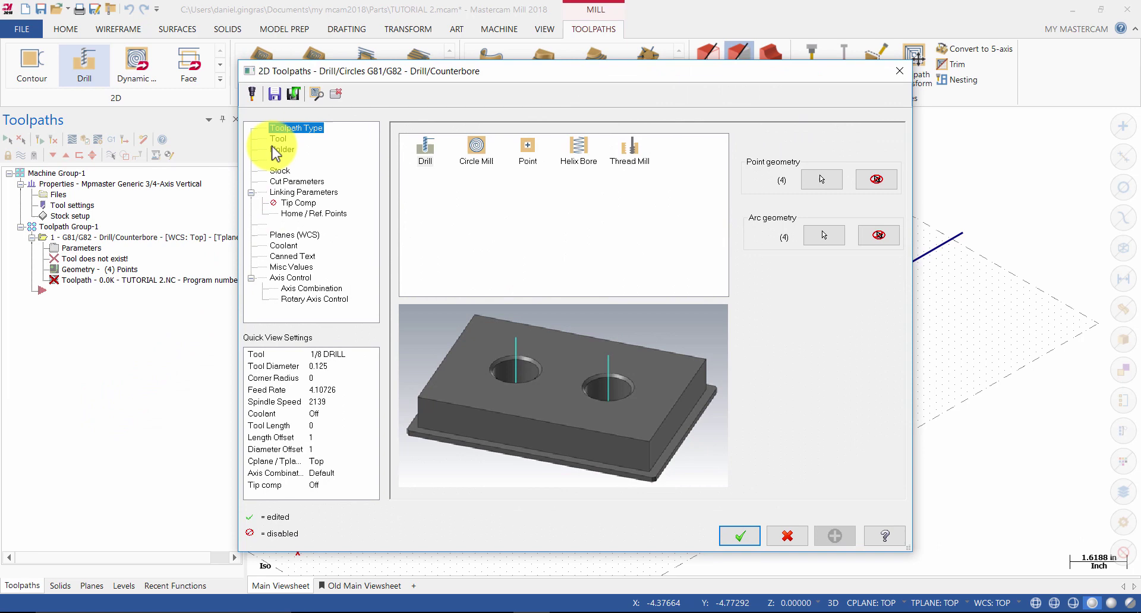
Filter the tool library to Drill tools of 0.375 diameter and load the 3/8 DRILL.
{"action": "left_click", "coordinate": [277, 139]}
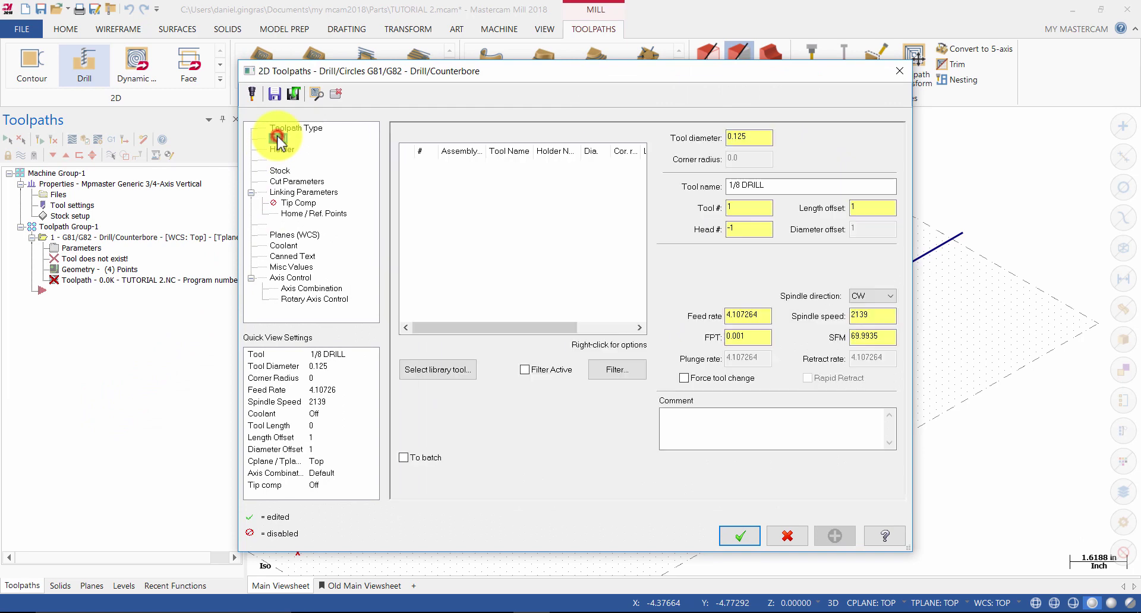
{"action": "left_click", "coordinate": [440, 369]}
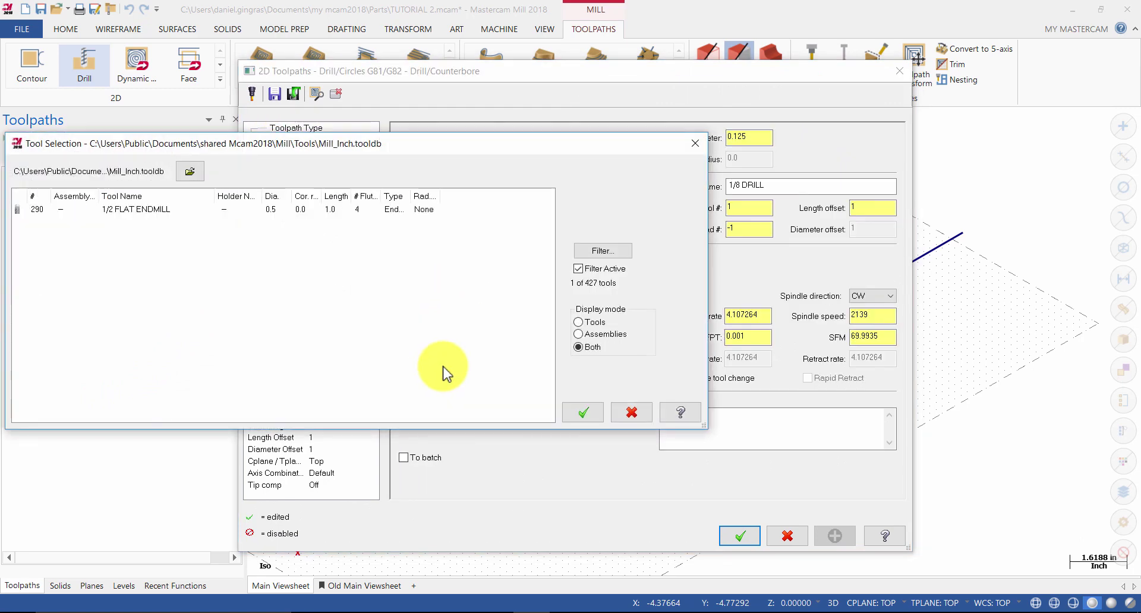
{"action": "left_click", "coordinate": [594, 252]}
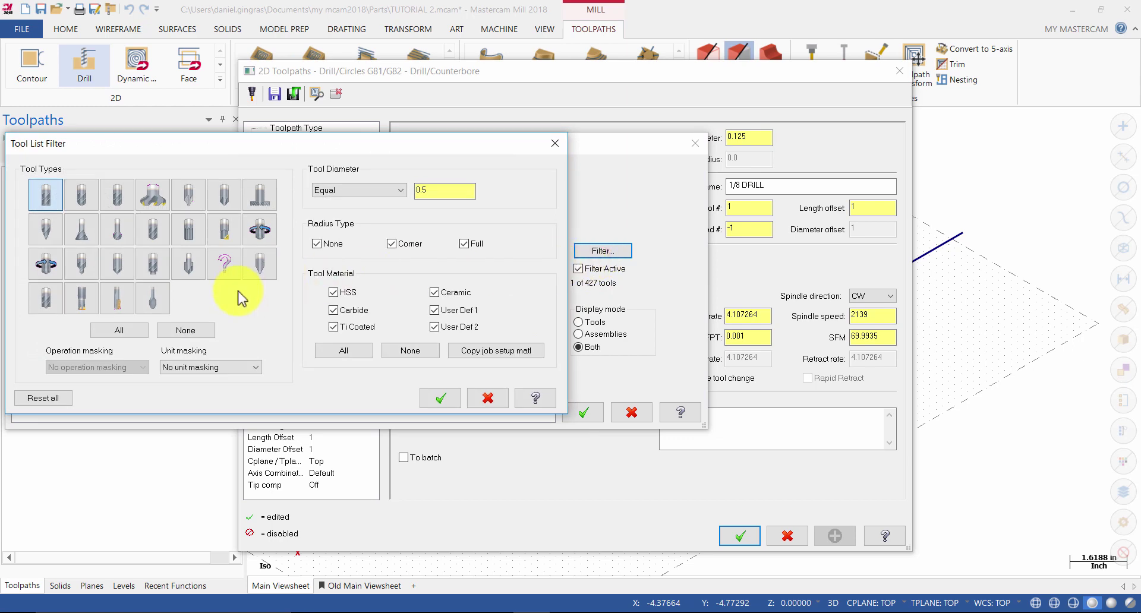
{"action": "left_click", "coordinate": [194, 333]}
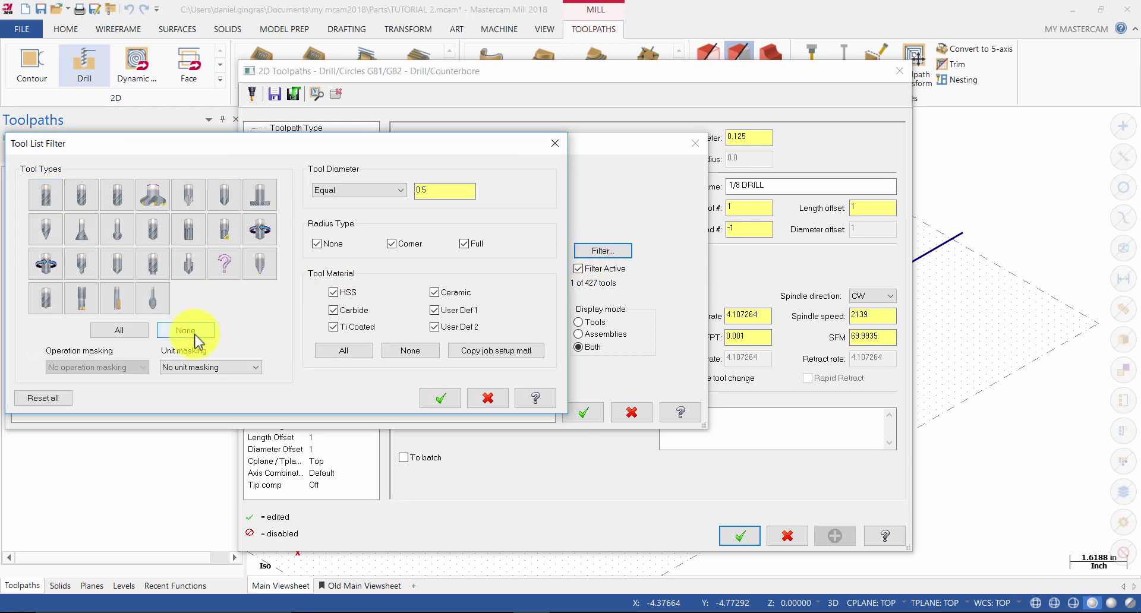
{"action": "left_click", "coordinate": [159, 233]}
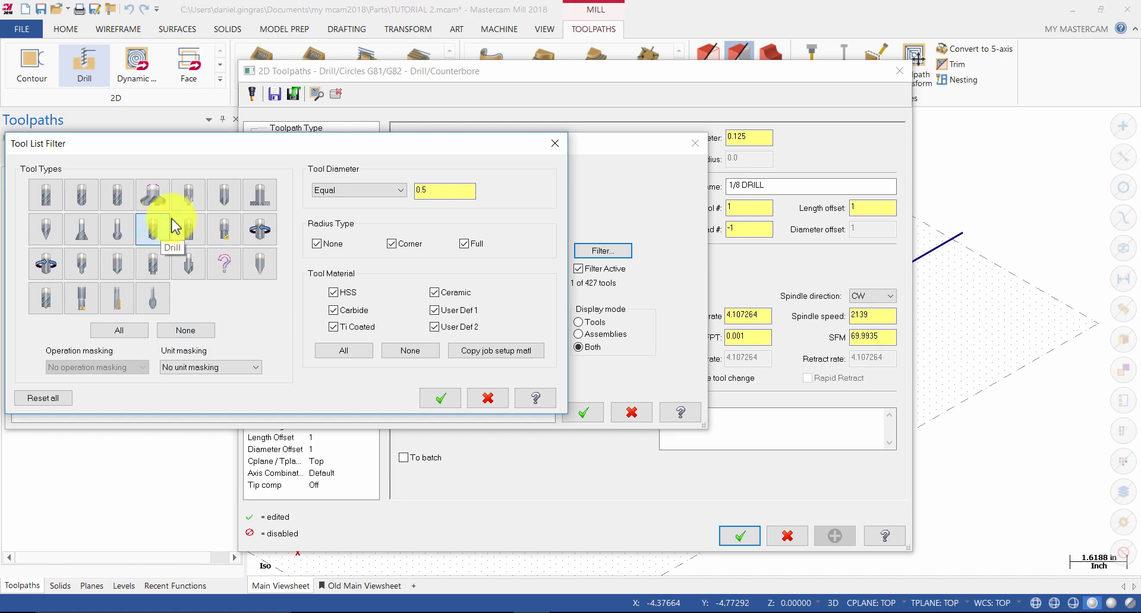
{"action": "double_click", "coordinate": [421, 191]}
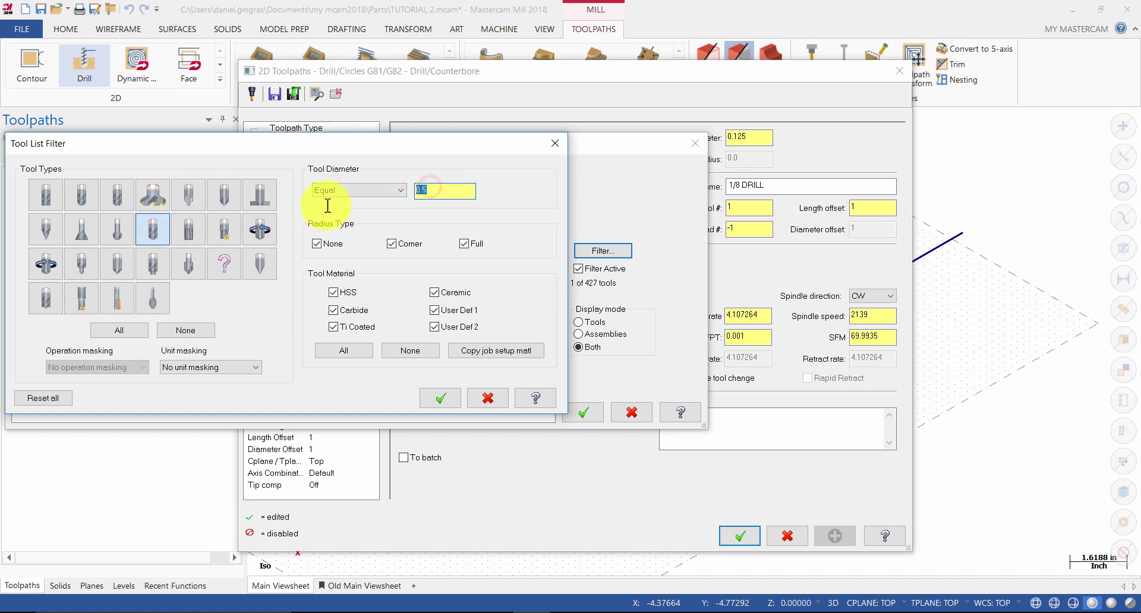
{"action": "key", "text": "BackSpace"}
{"action": "type", "text": ".375"}
{"action": "left_click", "coordinate": [437, 398]}
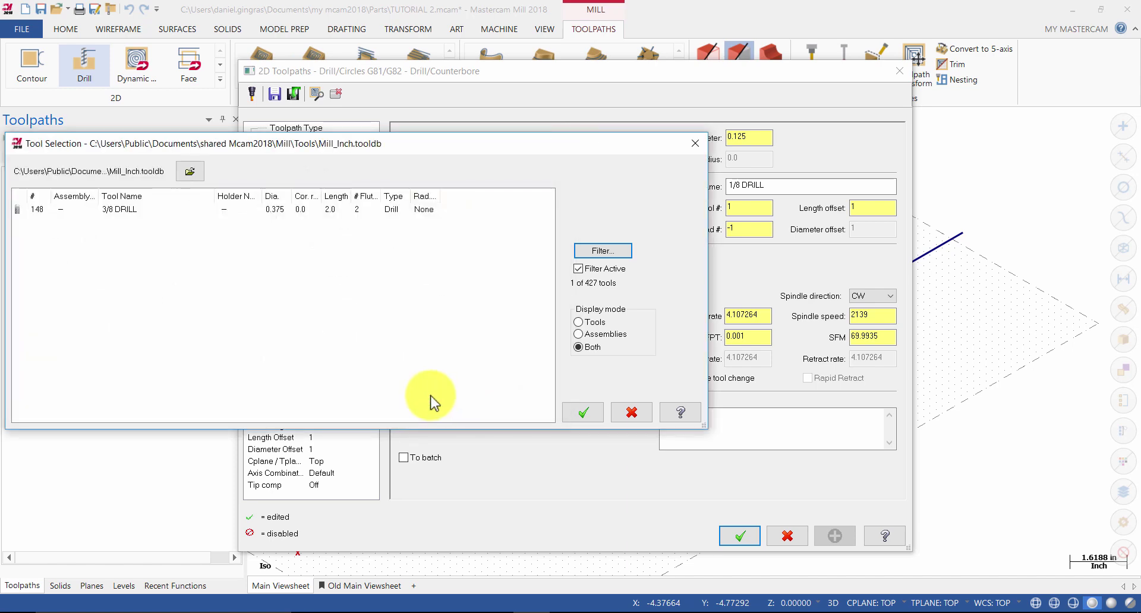
{"action": "left_click", "coordinate": [142, 209]}
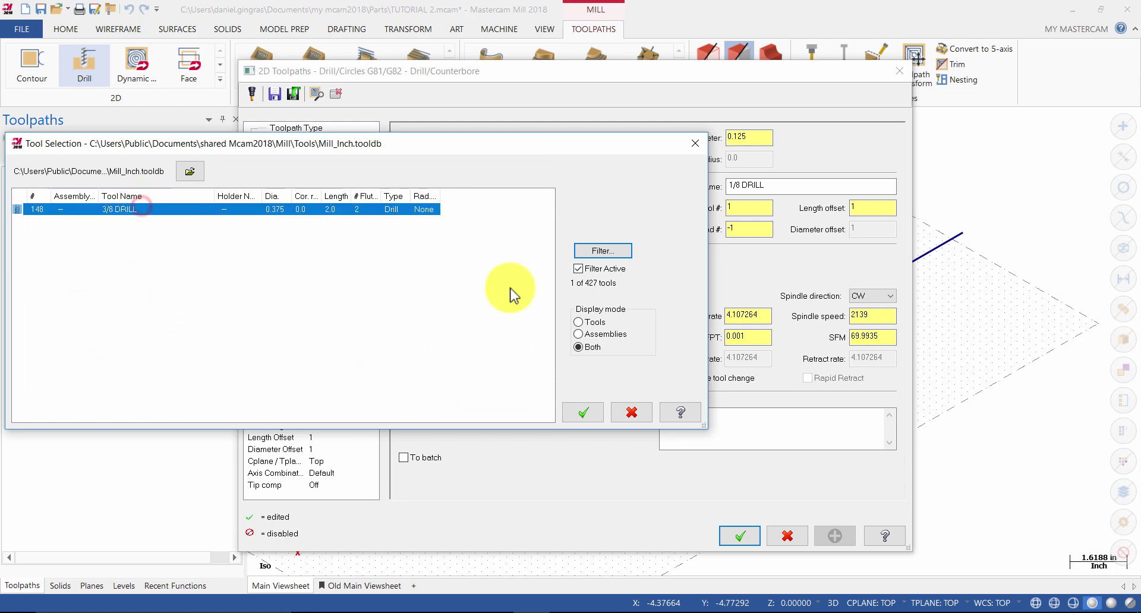
{"action": "left_click", "coordinate": [585, 413]}
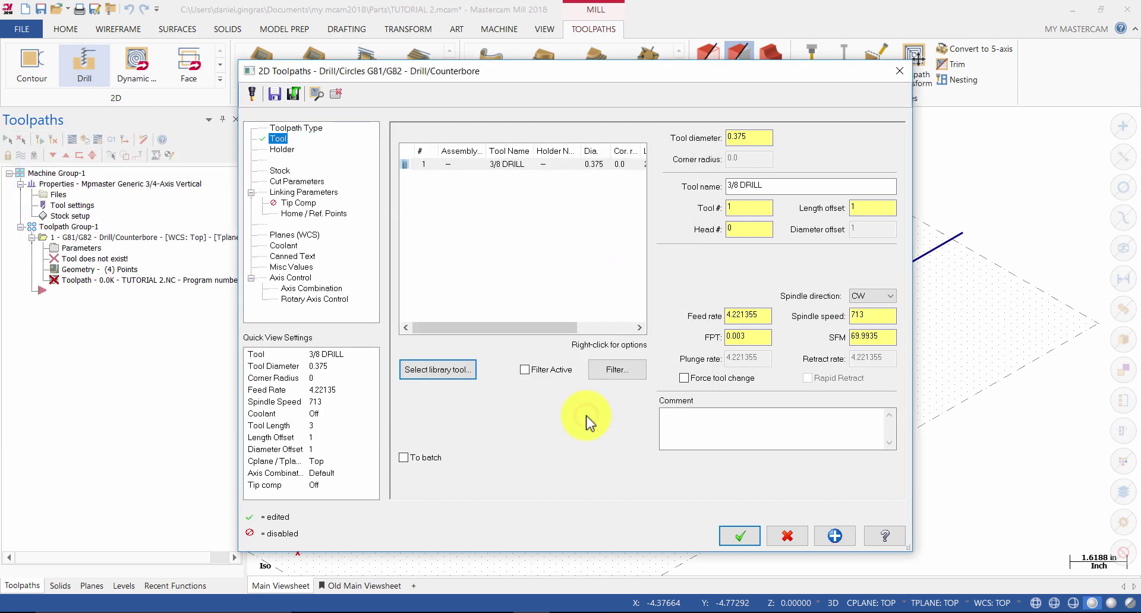
Enter the toolpath comment 'Machine the four holes using axis substitution'.
{"action": "left_click", "coordinate": [701, 432]}
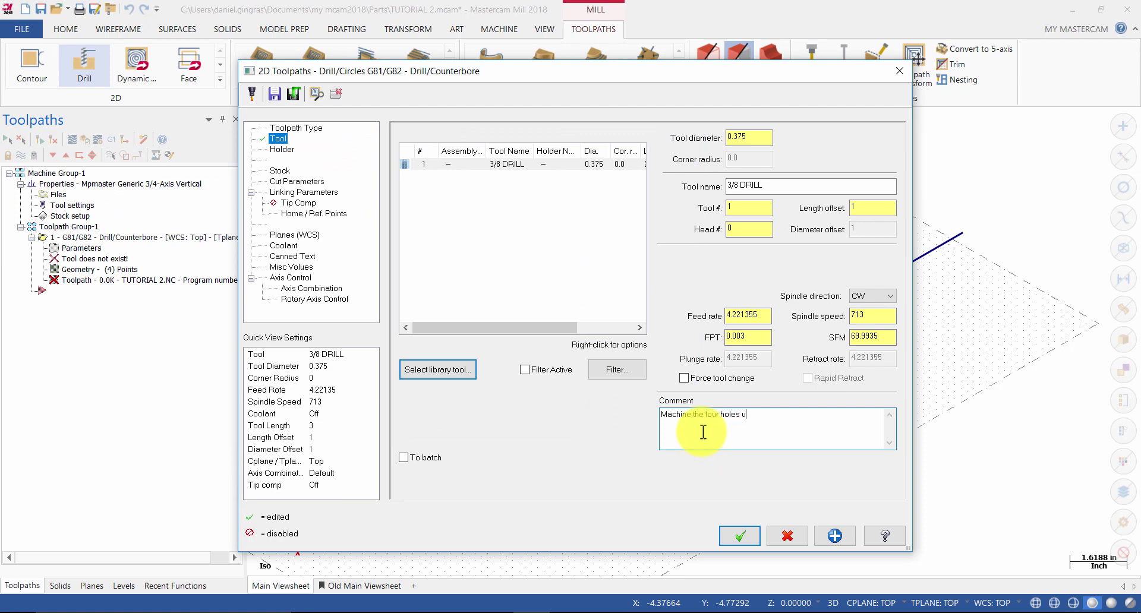
{"action": "type", "text": "substitution"}
Keep the G81/G82 Drill/Counterbore cycle and move to the Linking Parameters page.
{"action": "left_click", "coordinate": [319, 181]}
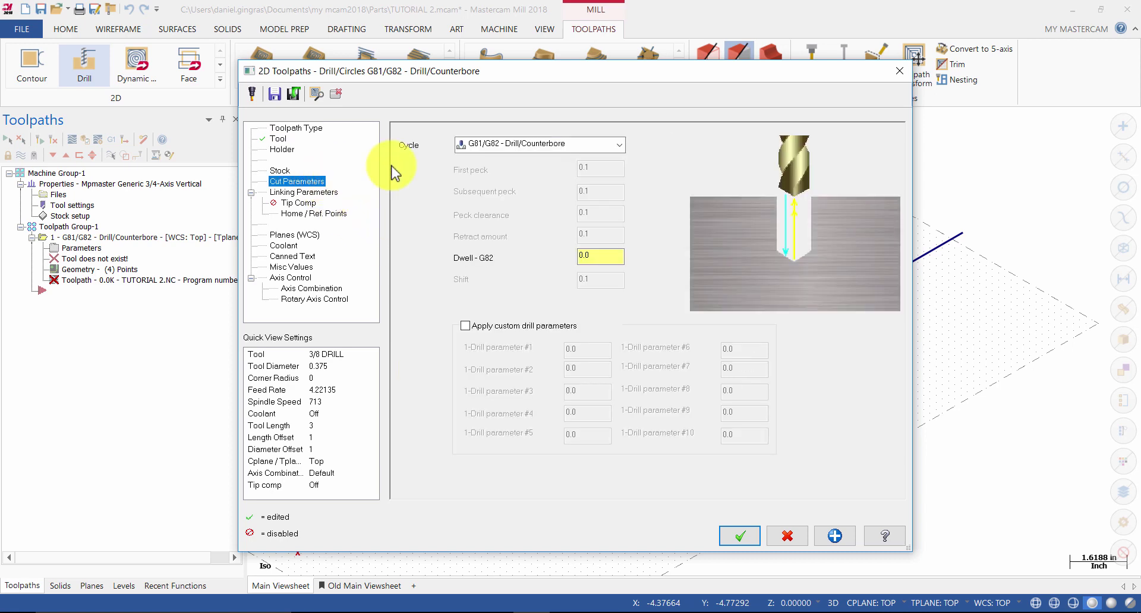
{"action": "left_click", "coordinate": [510, 144]}
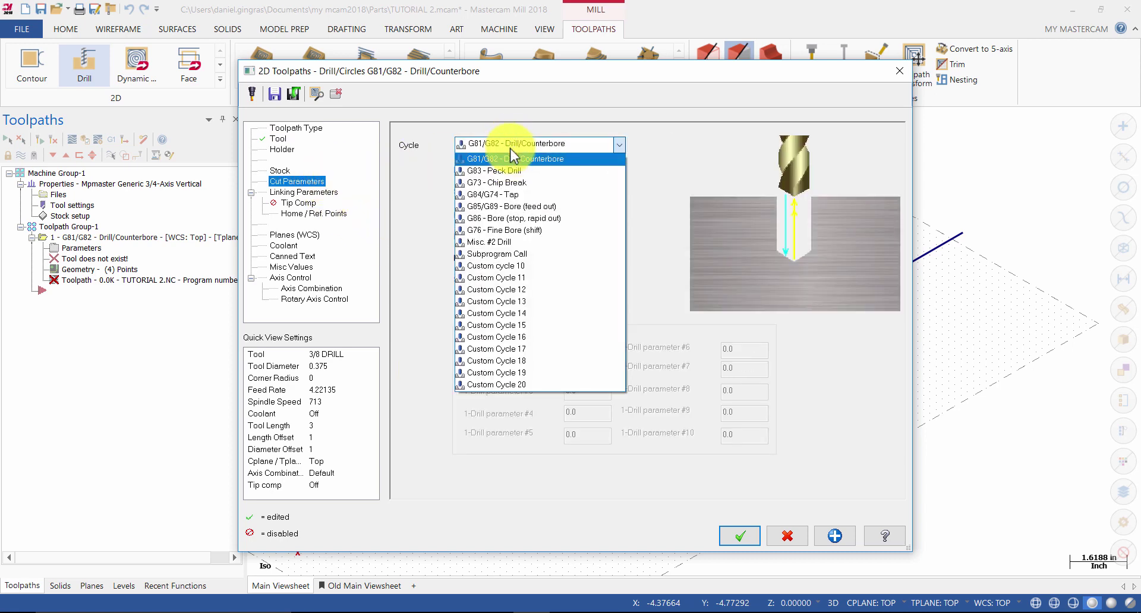
{"action": "left_click", "coordinate": [508, 158]}
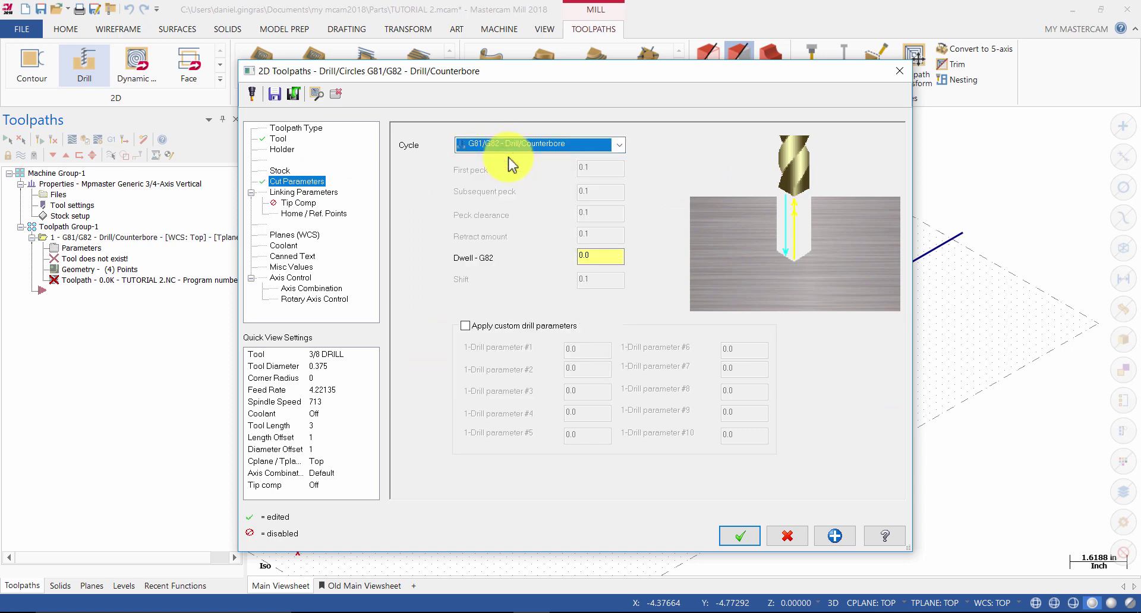
{"action": "left_click", "coordinate": [306, 192]}
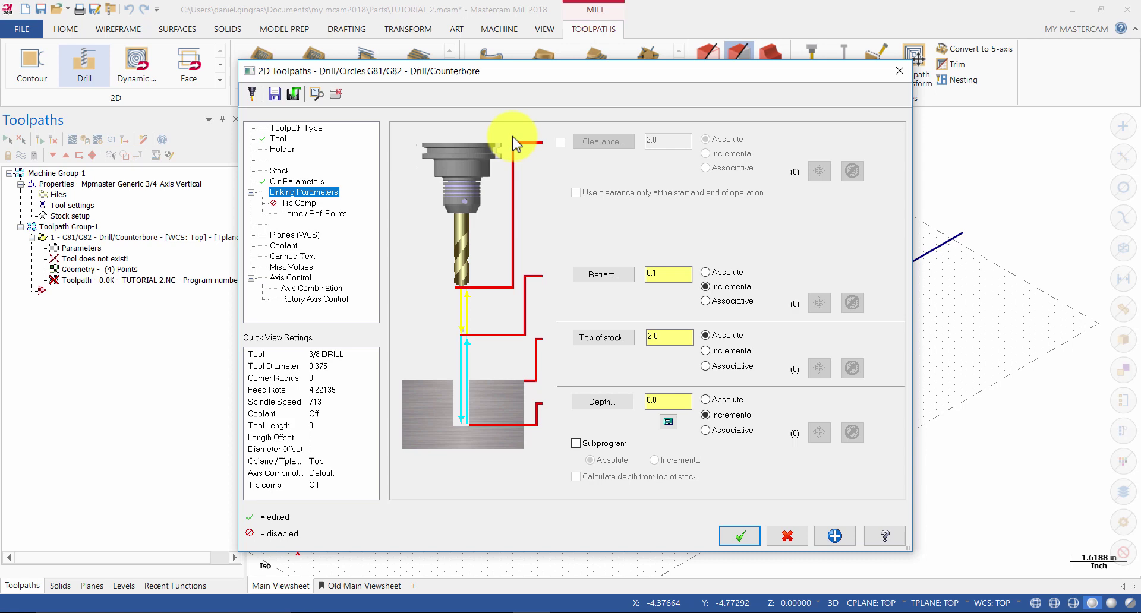
Enable clearance, make retract absolute, and set top of stock 0.0 and depth -0.5, both absolute.
{"action": "left_click", "coordinate": [560, 142]}
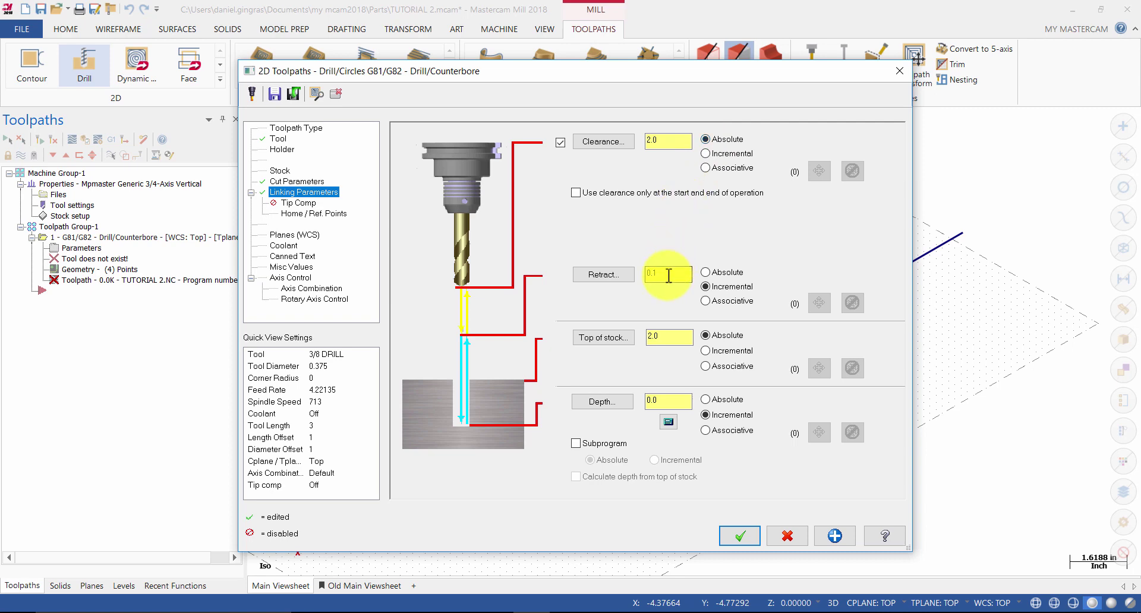
{"action": "left_click", "coordinate": [724, 273]}
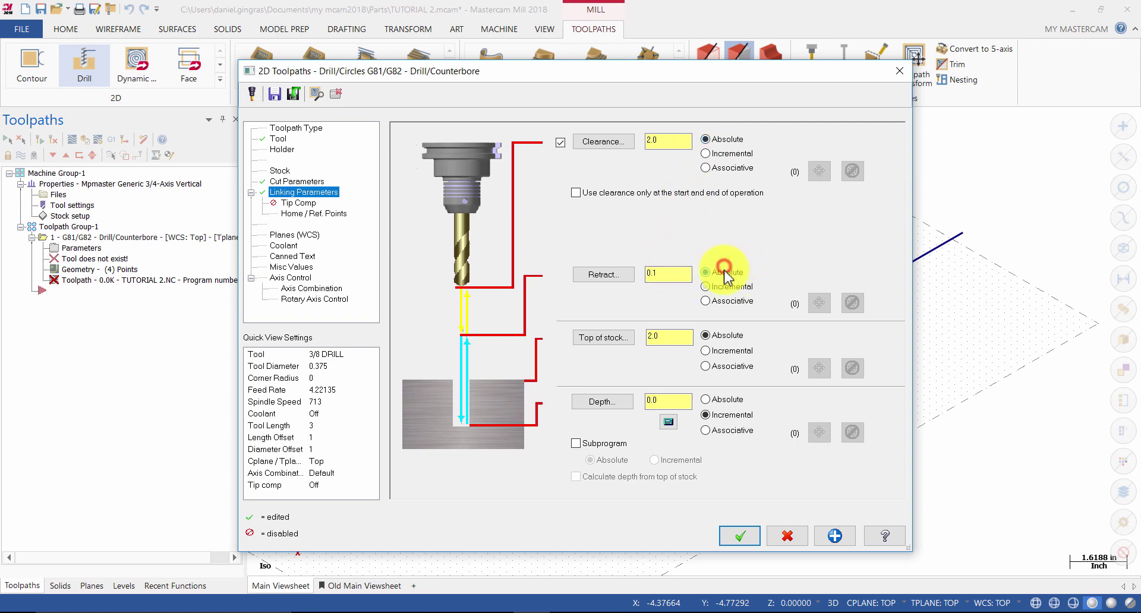
{"action": "double_click", "coordinate": [658, 337]}
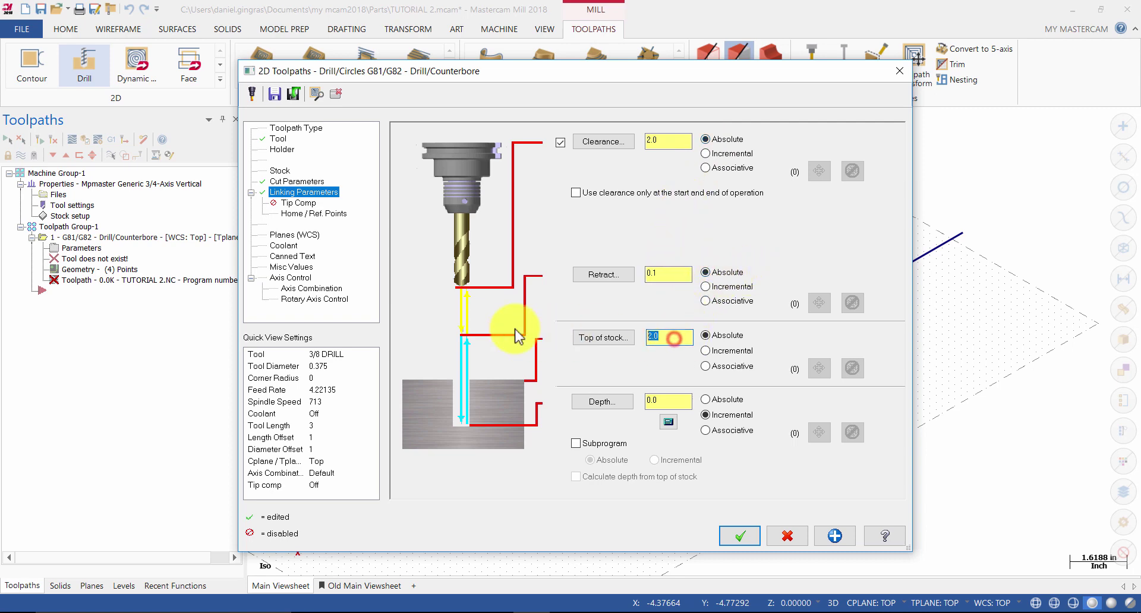
{"action": "type", "text": "0"}
{"action": "left_click", "coordinate": [717, 337]}
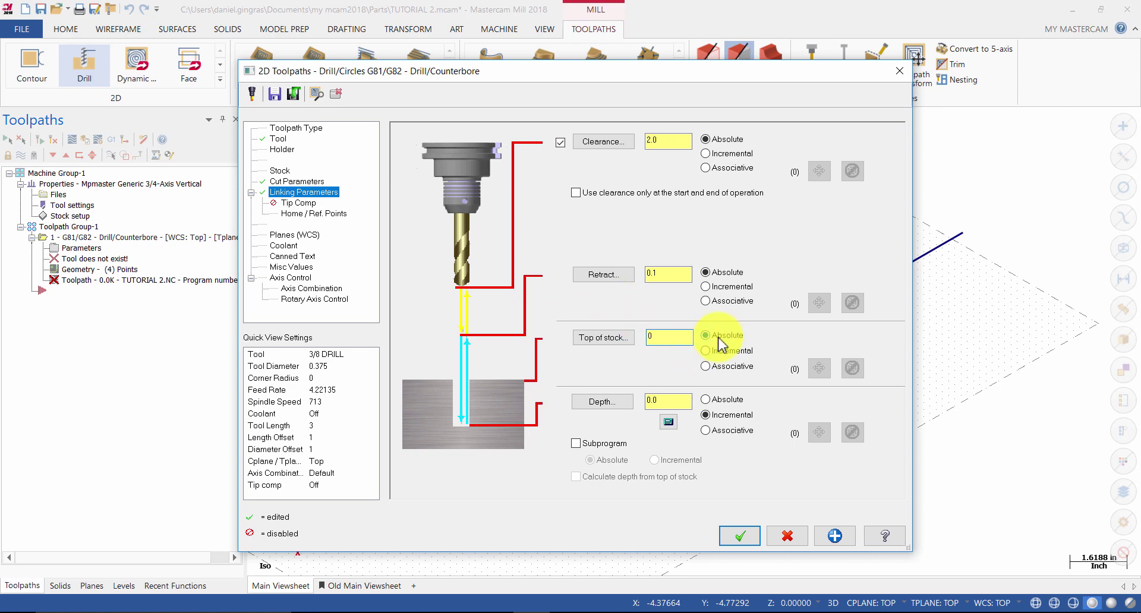
{"action": "double_click", "coordinate": [662, 402]}
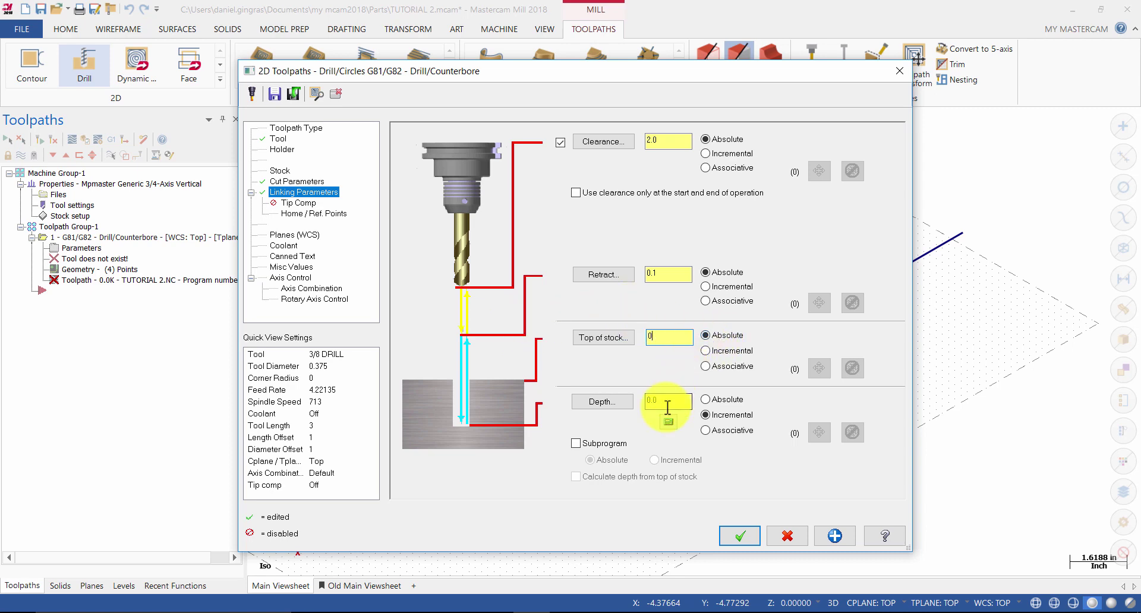
{"action": "type", "text": "-.5"}
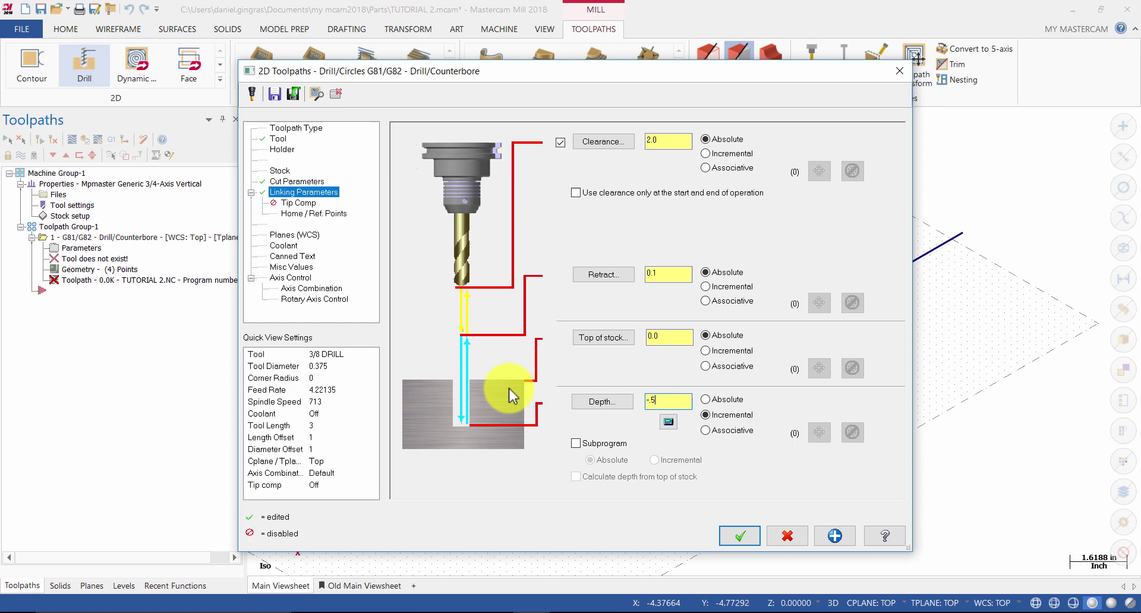
{"action": "left_click", "coordinate": [710, 402]}
Substitute the Y axis with a 4.0 rotary diameter, no unroll, and generate the toolpath.
{"action": "left_click", "coordinate": [326, 300]}
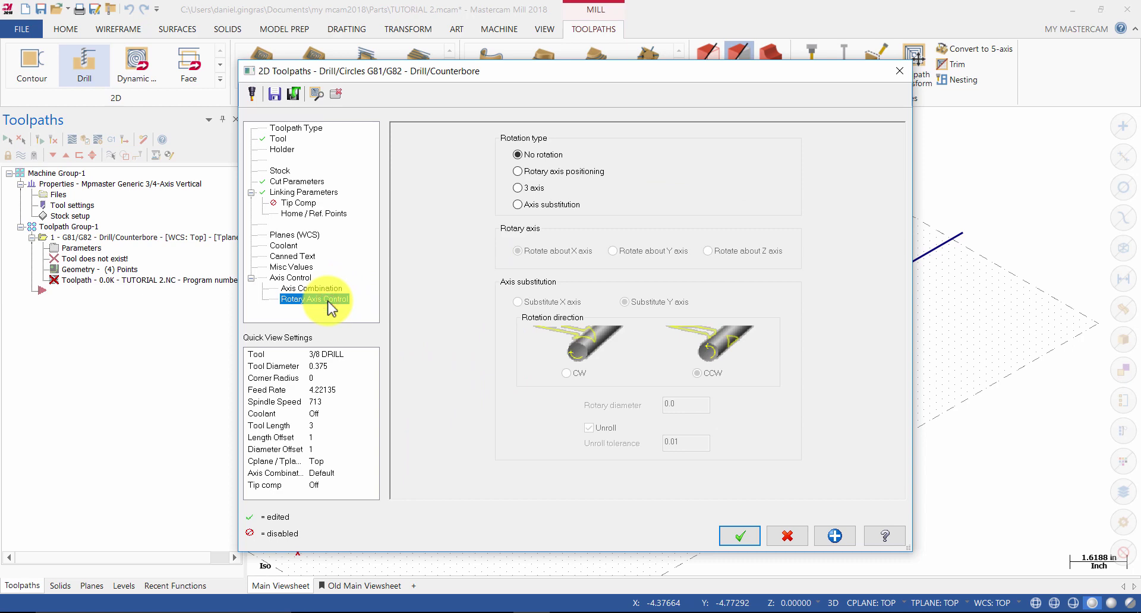
{"action": "left_click", "coordinate": [539, 204]}
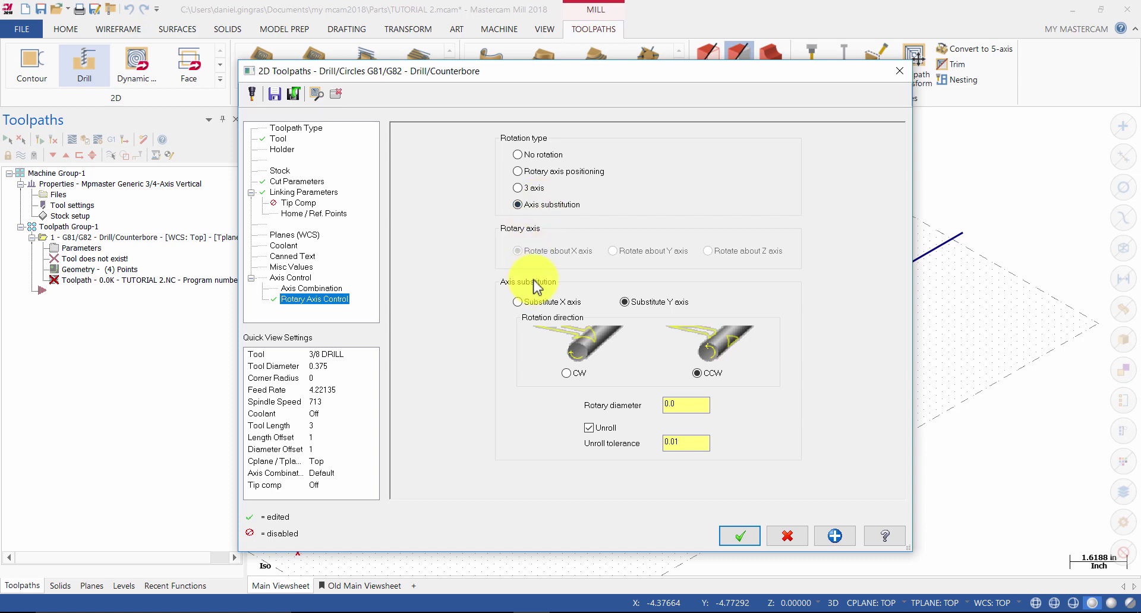
{"action": "left_click", "coordinate": [643, 303]}
{"action": "left_click", "coordinate": [686, 404]}
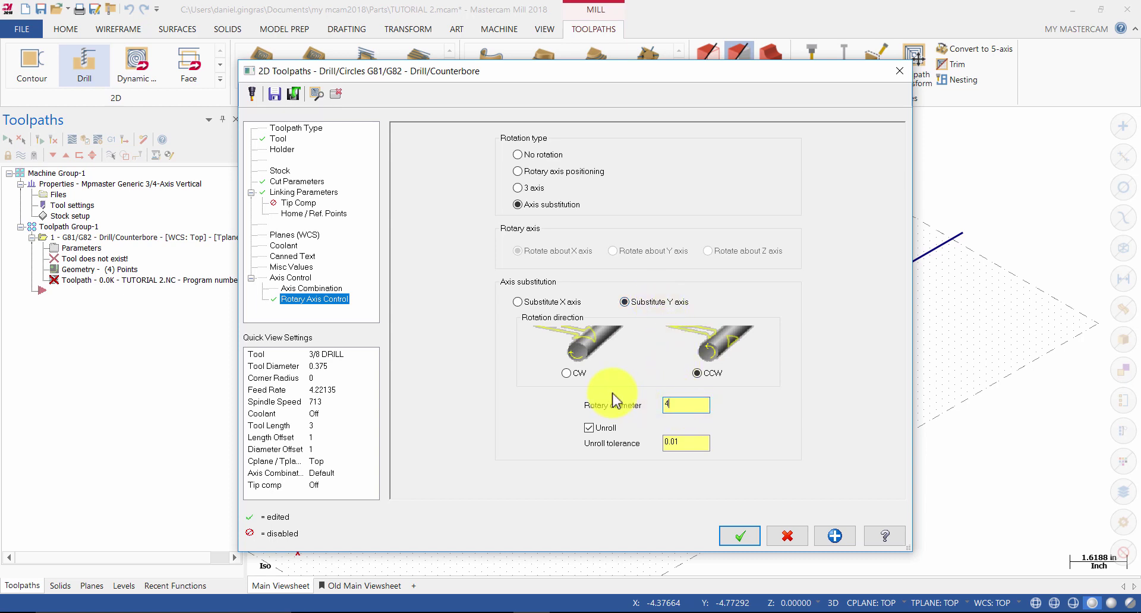
{"action": "left_click", "coordinate": [590, 428]}
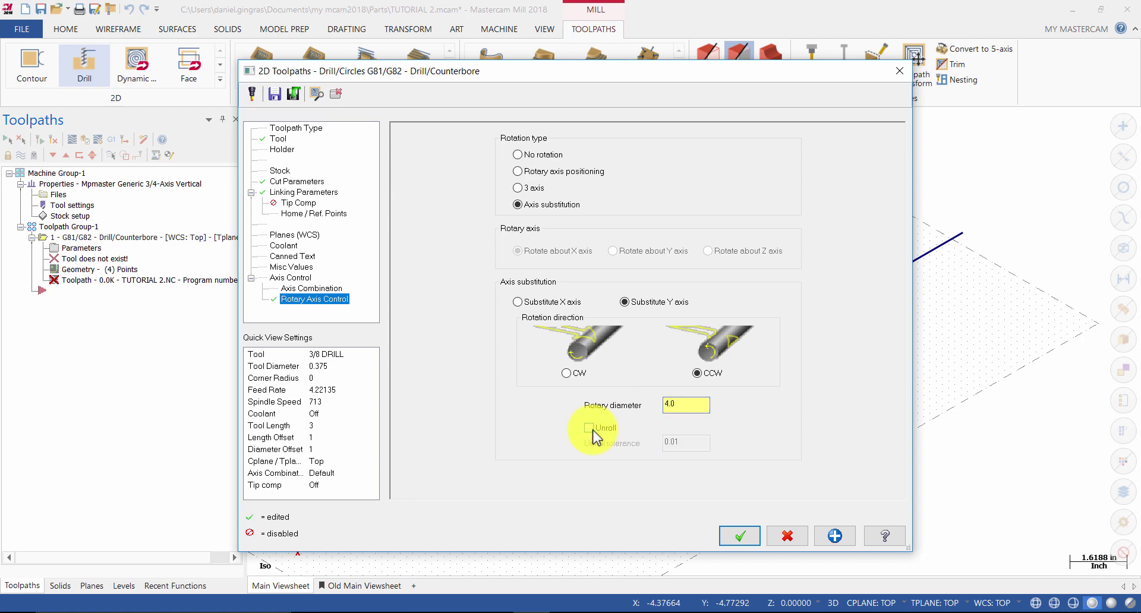
{"action": "left_click", "coordinate": [740, 536]}
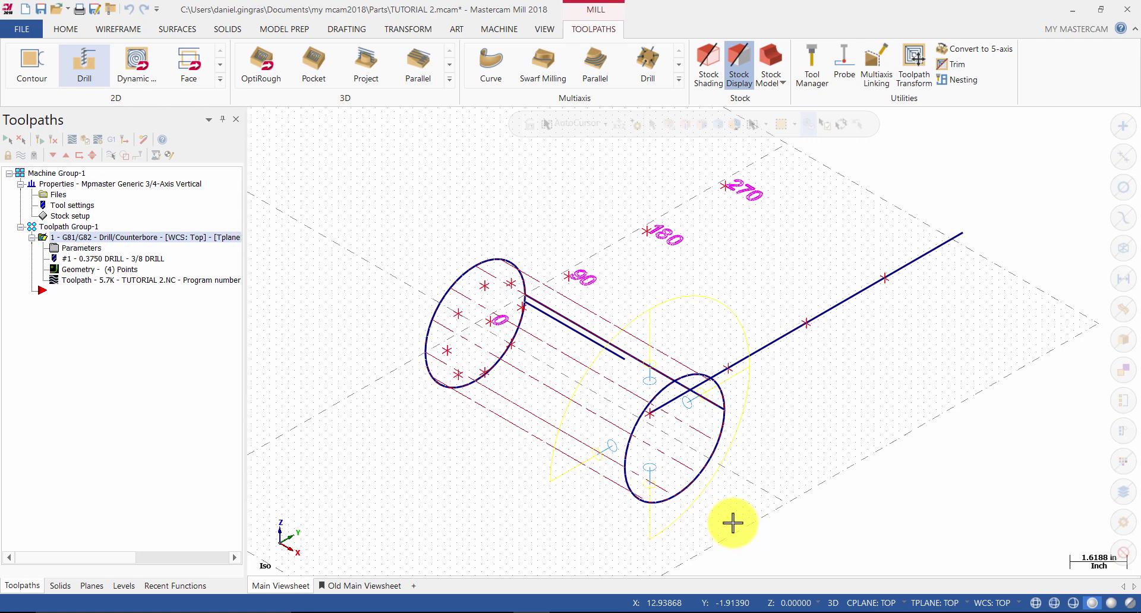
Set the simulator stock to a 4.0-diameter cylinder along X, centred on the axis.
{"action": "left_click", "coordinate": [98, 141]}
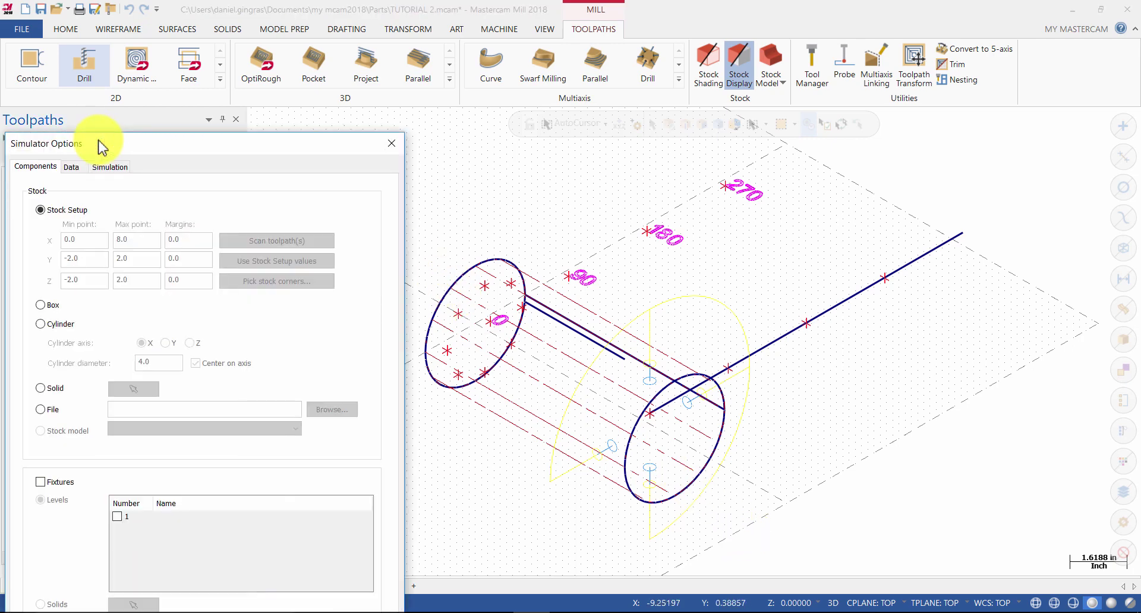
{"action": "left_click", "coordinate": [61, 324]}
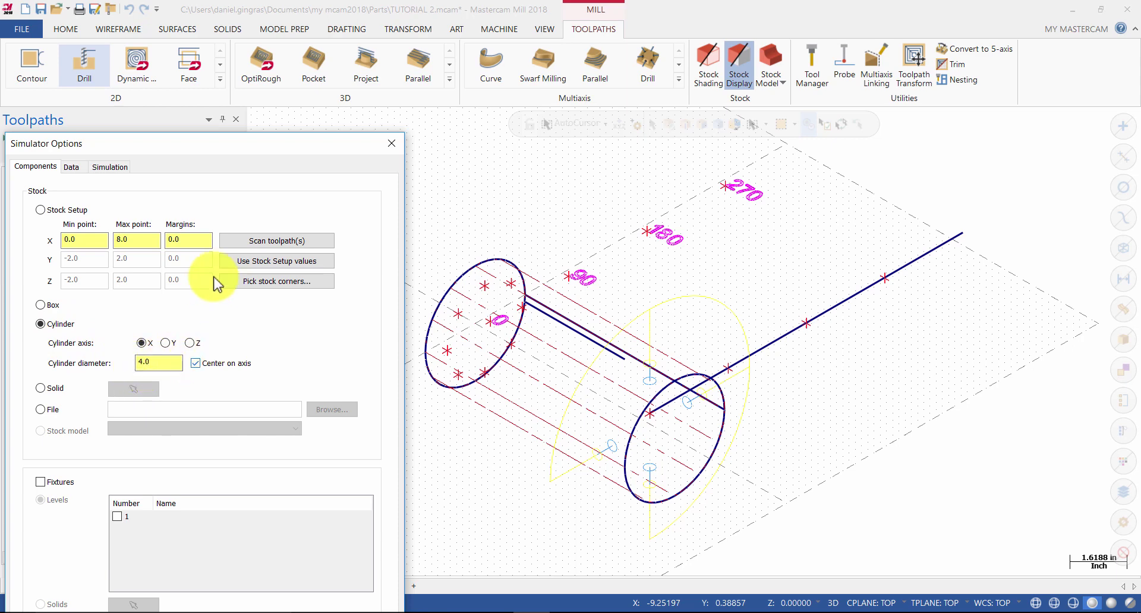
{"action": "left_click_drag", "start_coordinate": [198, 147], "coordinate": [222, 80]}
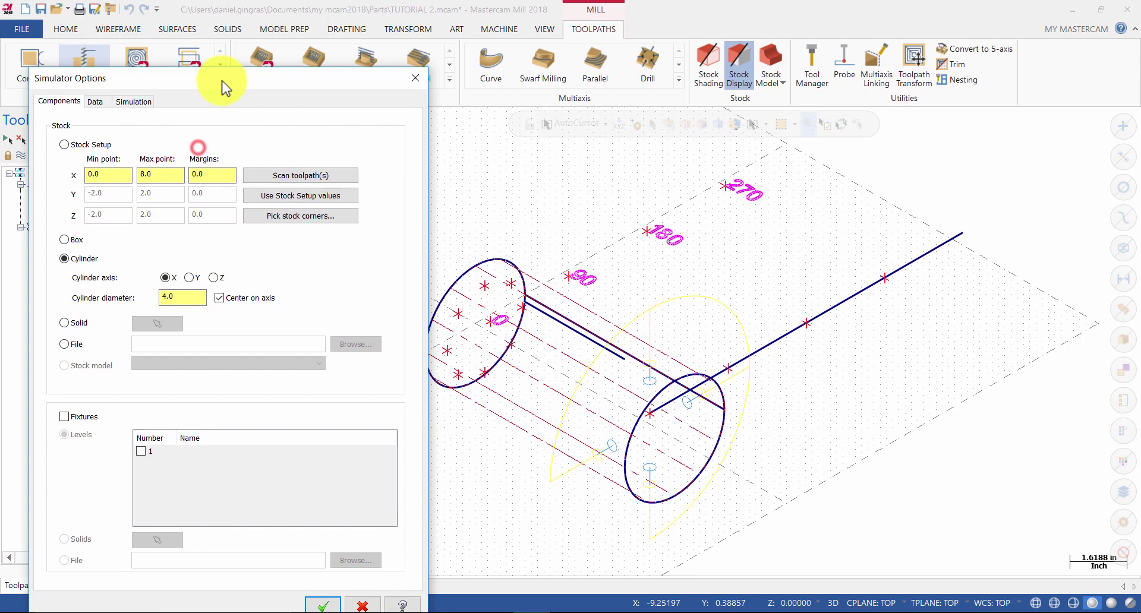
{"action": "left_click", "coordinate": [322, 603]}
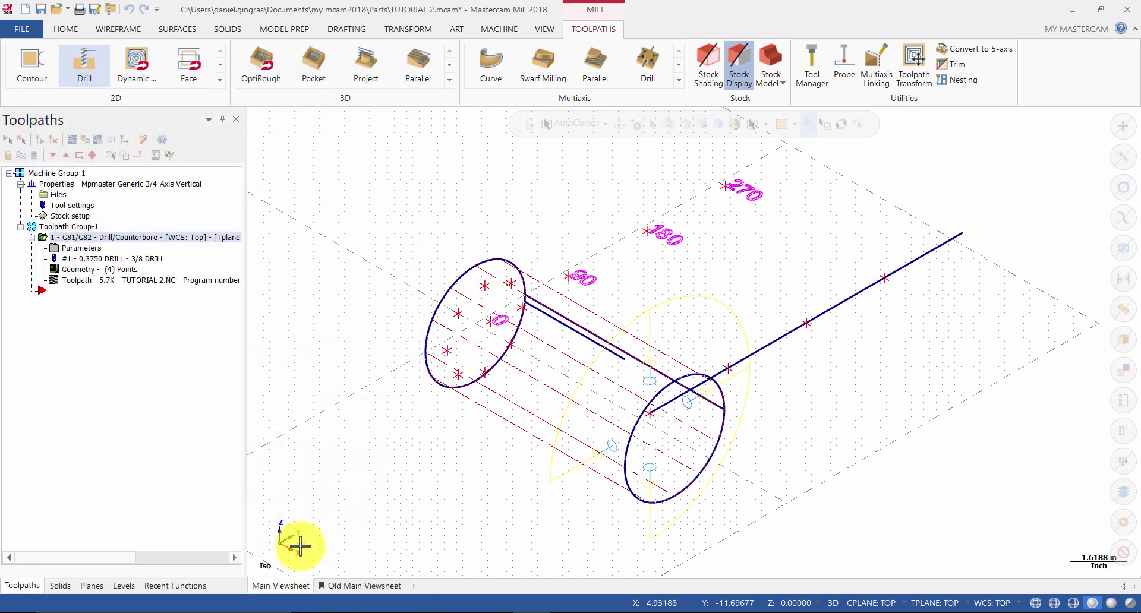
{"action": "left_click", "coordinate": [71, 140]}
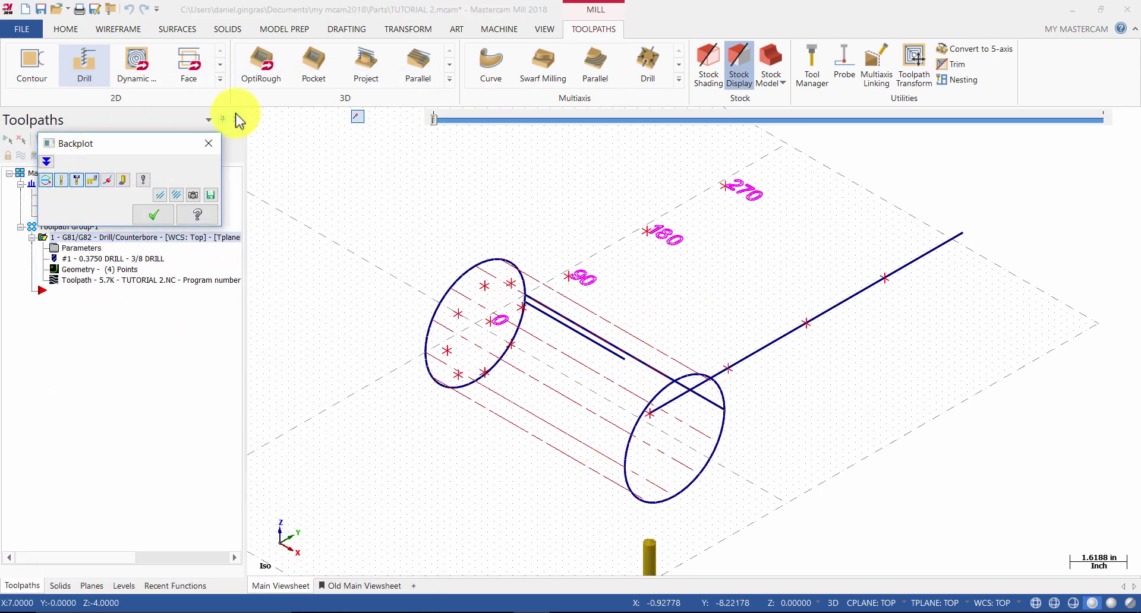
{"action": "left_click", "coordinate": [256, 124]}
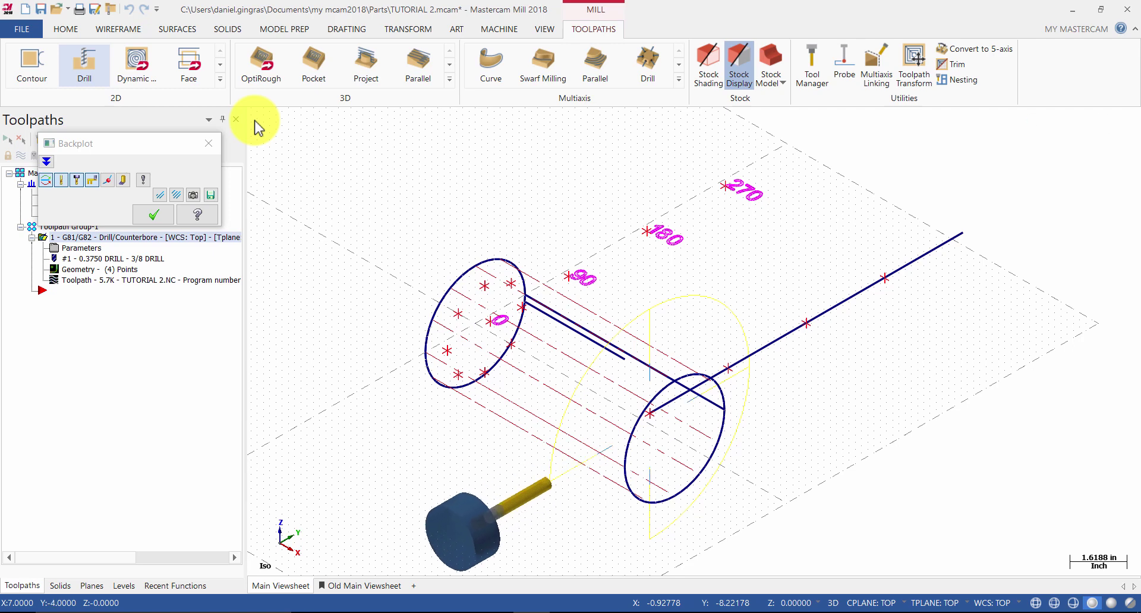
{"action": "left_click", "coordinate": [150, 217]}
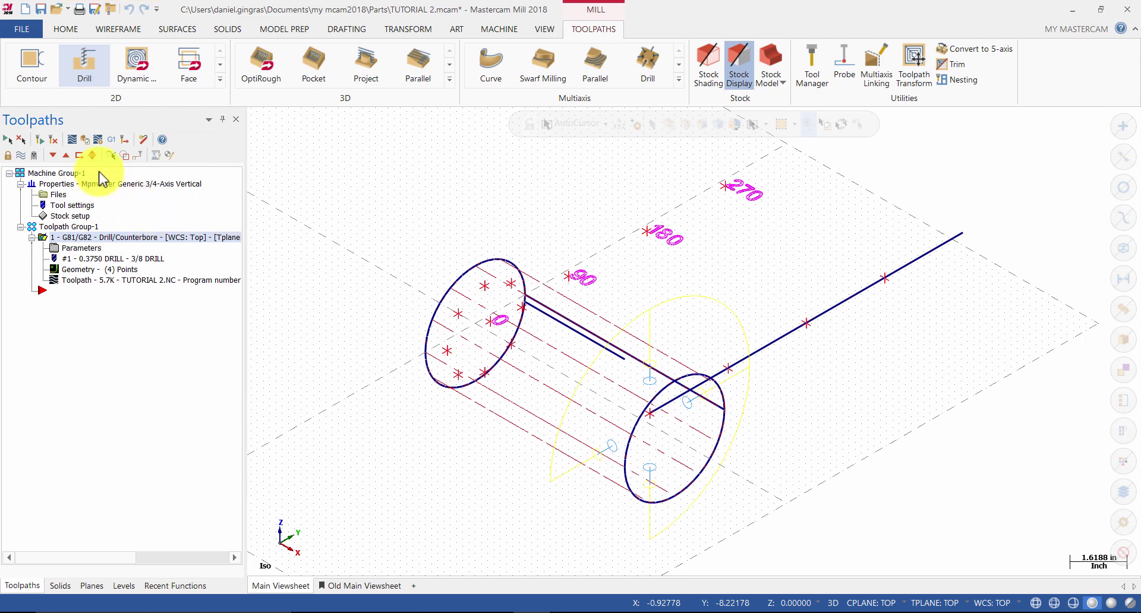
Run verification of the drill toolpath and inspect the holes drilled in the cylinder stock.
{"action": "left_click", "coordinate": [85, 139]}
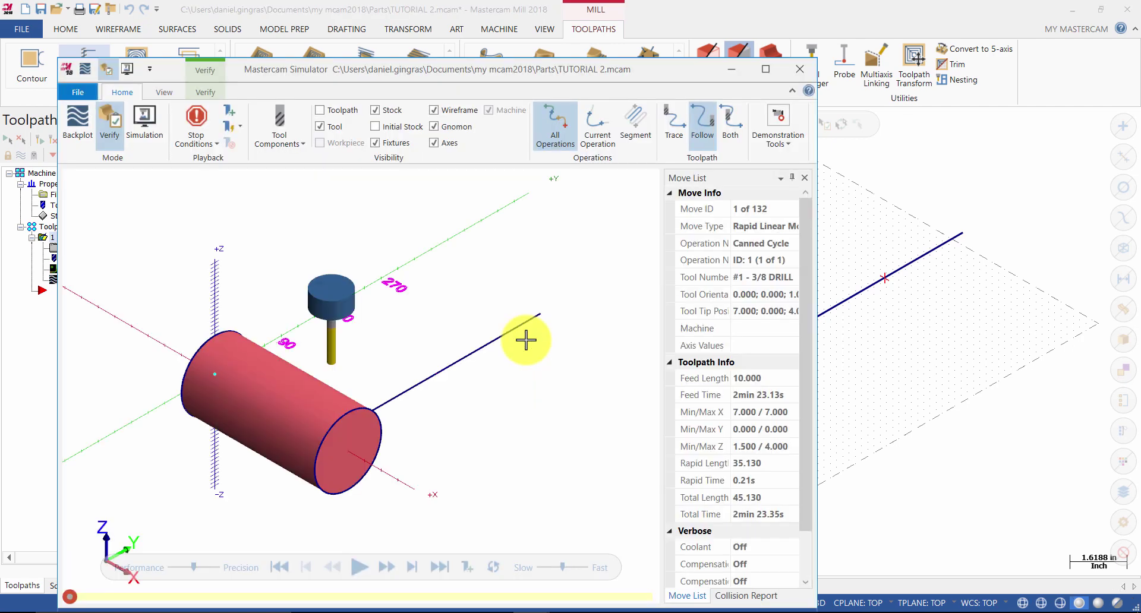
{"action": "left_click", "coordinate": [360, 568]}
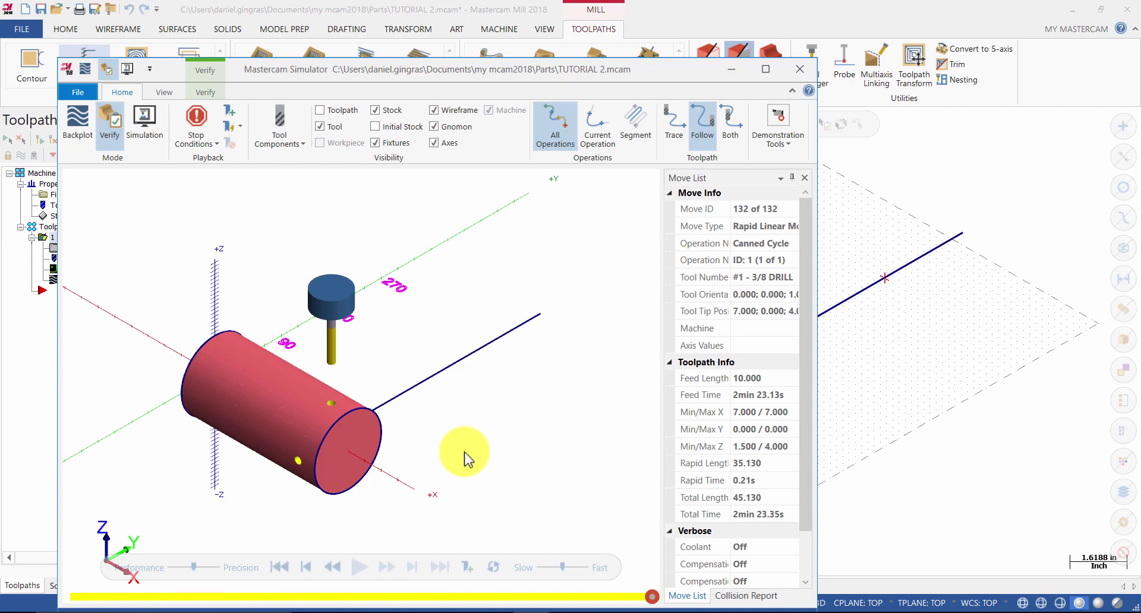
{"action": "scroll", "coordinate": [334, 468], "scroll_direction": "up", "scroll_amount": 2}
{"action": "scroll", "coordinate": [334, 468], "scroll_direction": "up", "scroll_amount": 3}
{"action": "mouse_move", "coordinate": [292, 458]}
{"action": "middle_mouse_down"}
{"action": "mouse_move", "coordinate": [288, 445]}
{"action": "mouse_move", "coordinate": [326, 440]}
{"action": "mouse_move", "coordinate": [250, 479]}
{"action": "mouse_move", "coordinate": [278, 466]}
{"action": "middle_mouse_up"}
{"action": "scroll", "coordinate": [281, 475], "scroll_direction": "down", "scroll_amount": 2}
{"action": "scroll", "coordinate": [281, 476], "scroll_direction": "down", "scroll_amount": 2}
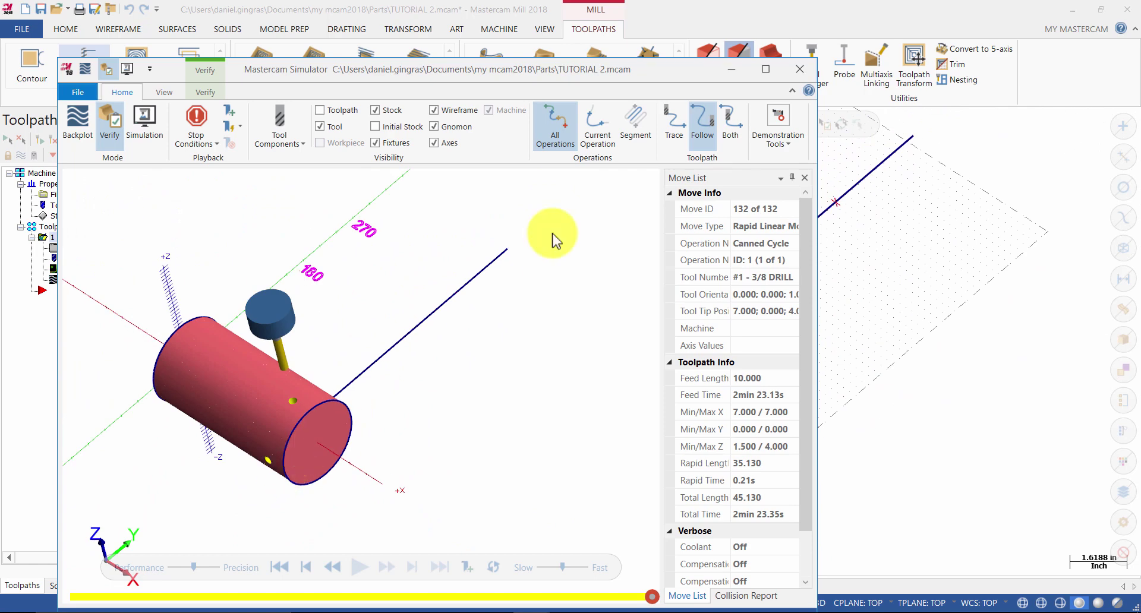
Leave the simulator and show the part in an isometric, fitted view.
{"action": "left_click", "coordinate": [730, 71]}
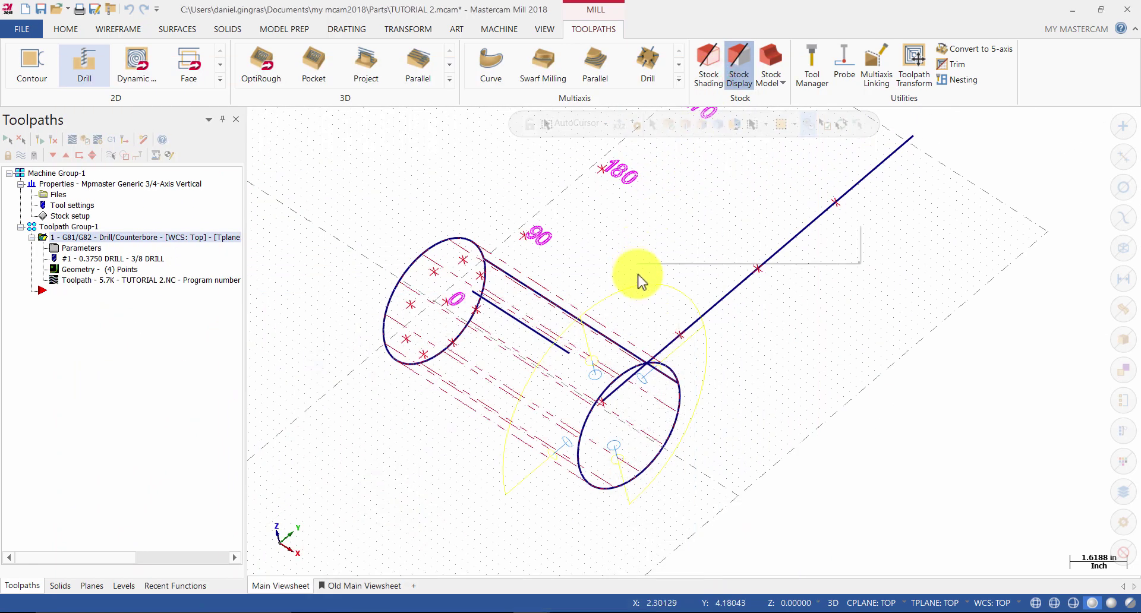
{"action": "right_click", "coordinate": [636, 275]}
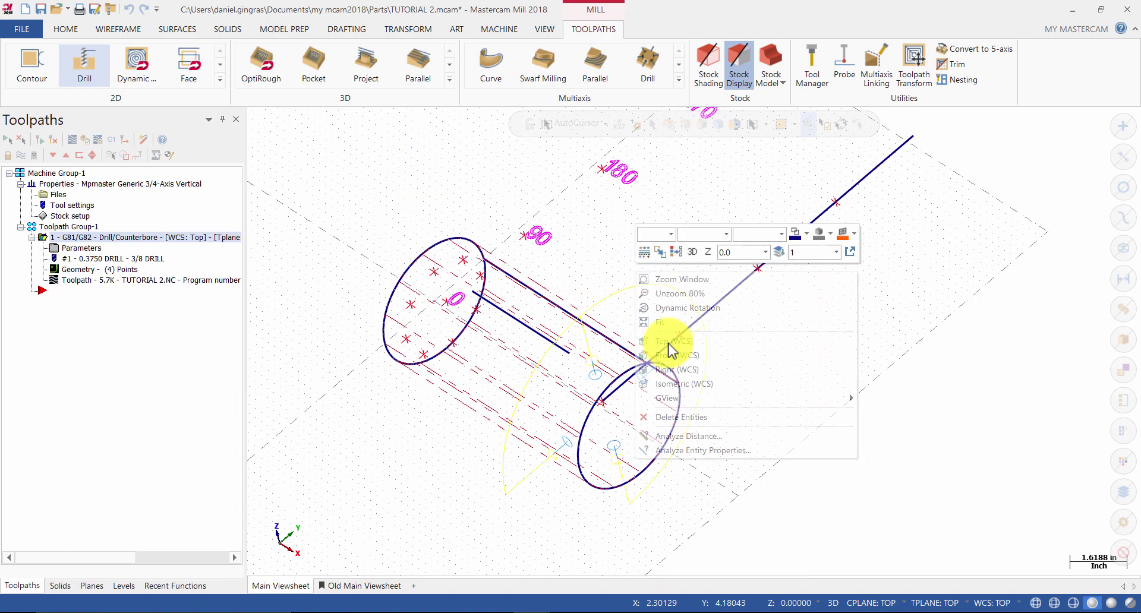
{"action": "left_click", "coordinate": [677, 383]}
{"action": "left_click", "coordinate": [707, 362]}
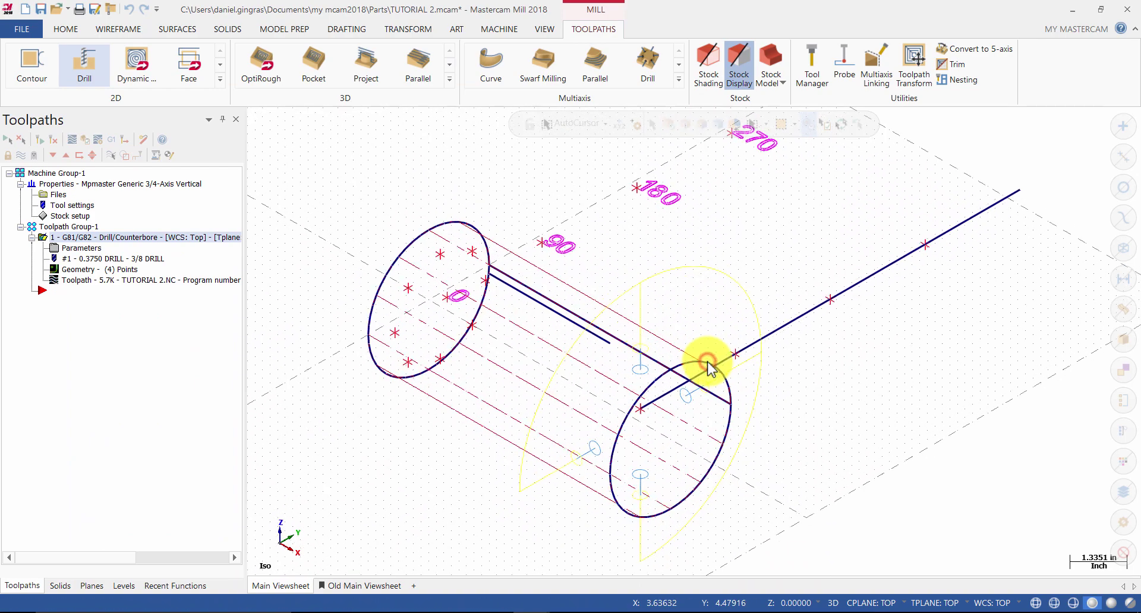